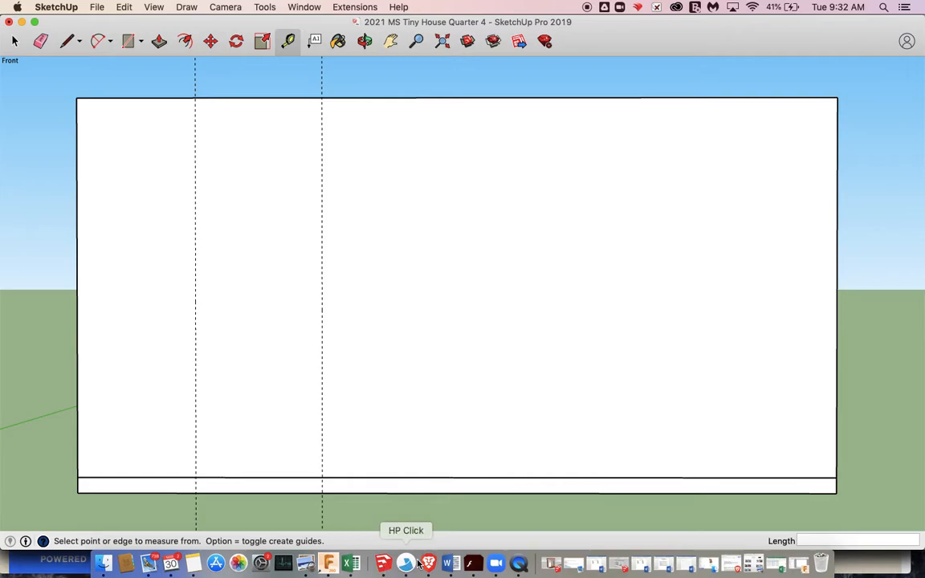
Step: Check the Front Side plan in Brave, and in SketchUp place a horizontal guide 80" above the front wall's floor line
click(429, 564)
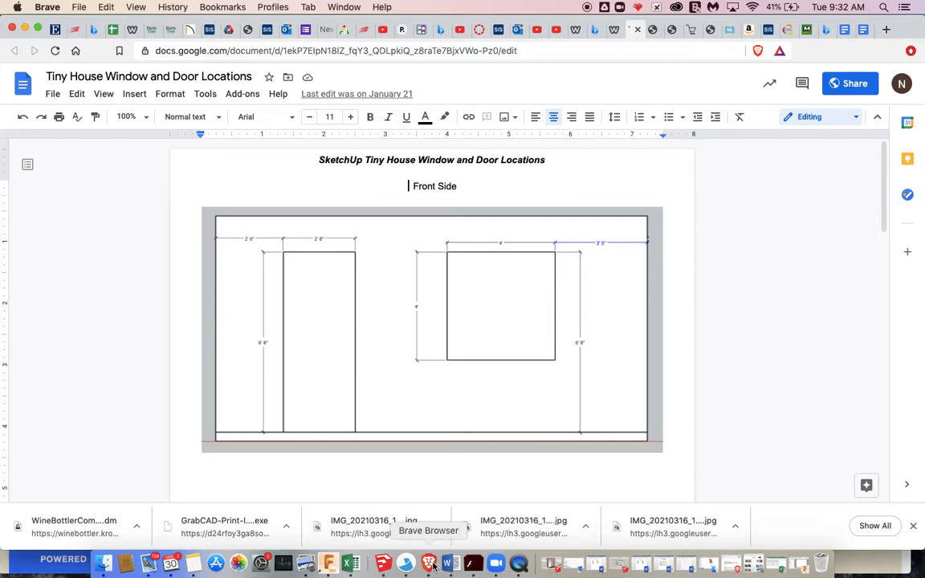
click(383, 563)
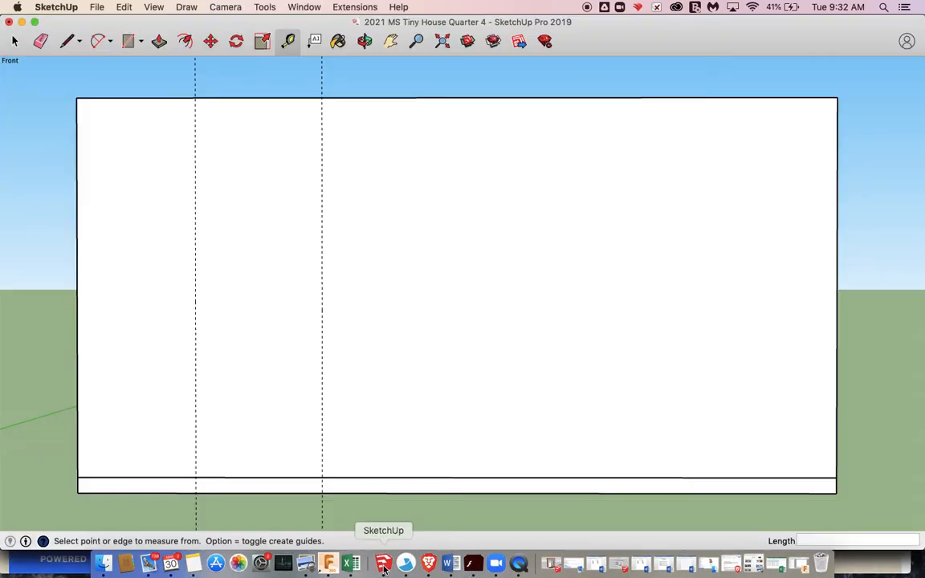
click(477, 472)
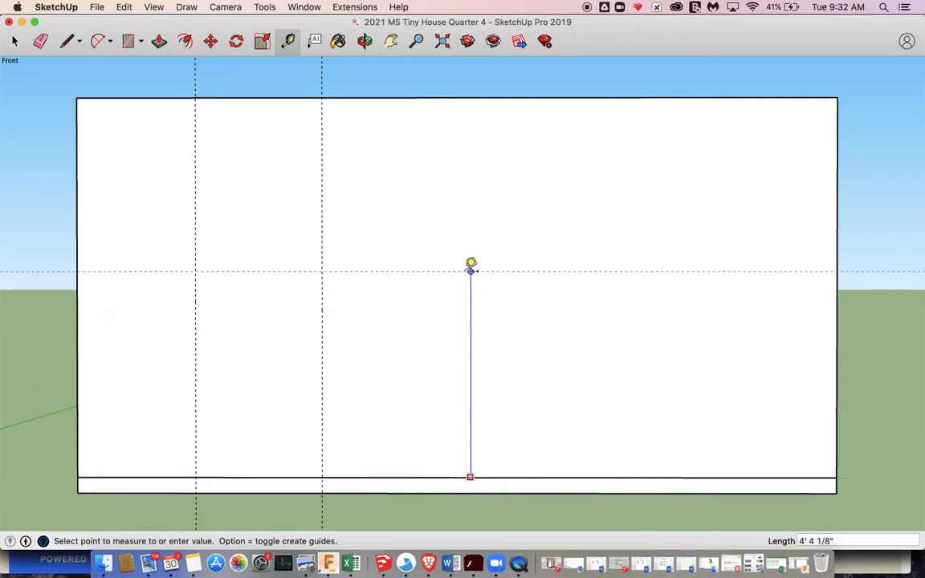
text(80")
key(Return)
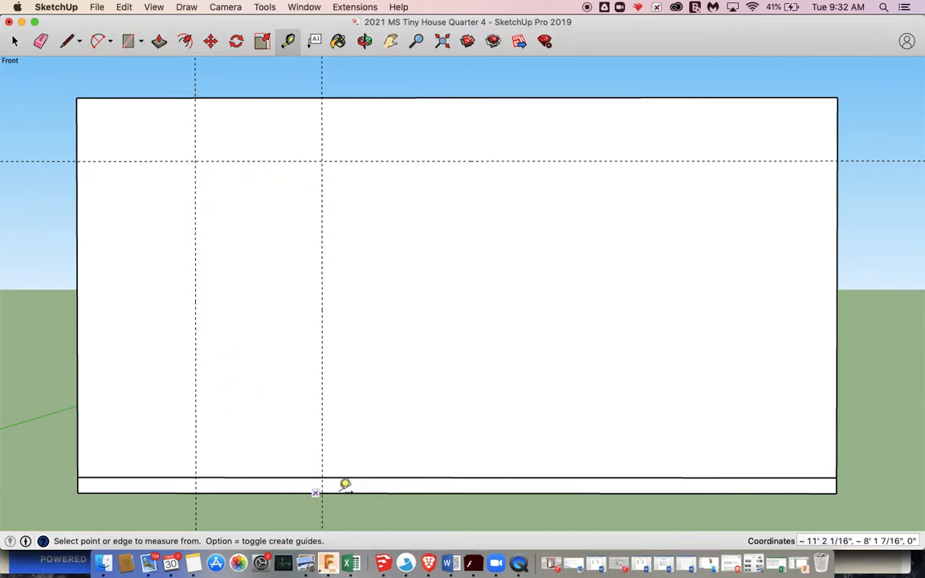
Step: Check the window offset in Brave's Front Side plan, and in SketchUp place a vertical guide 3' 5" in from the front wall's right edge
click(429, 564)
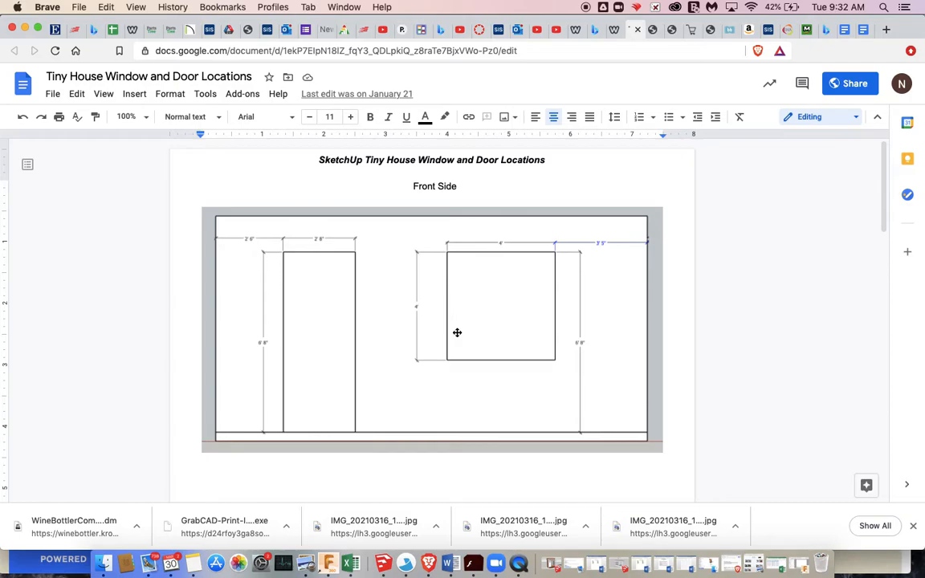
click(383, 562)
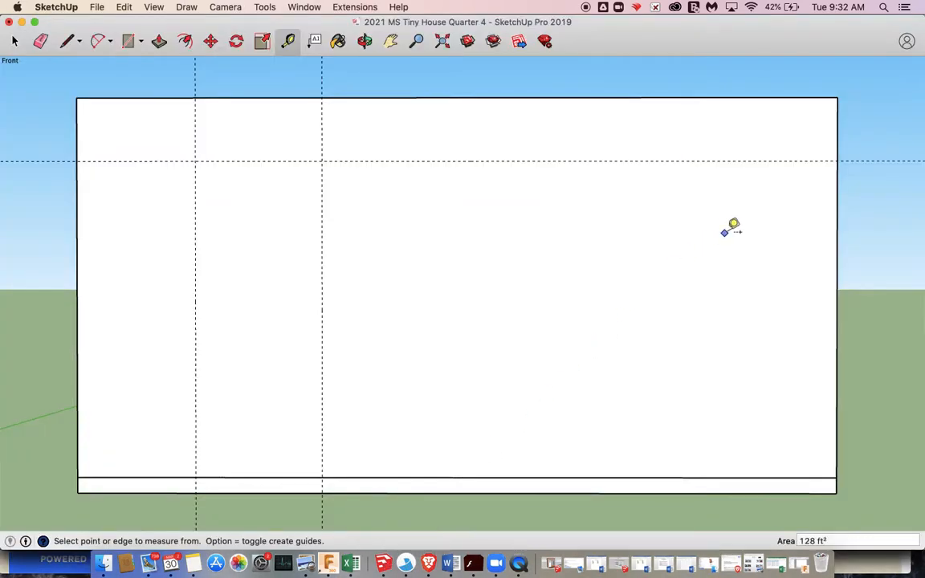
click(836, 243)
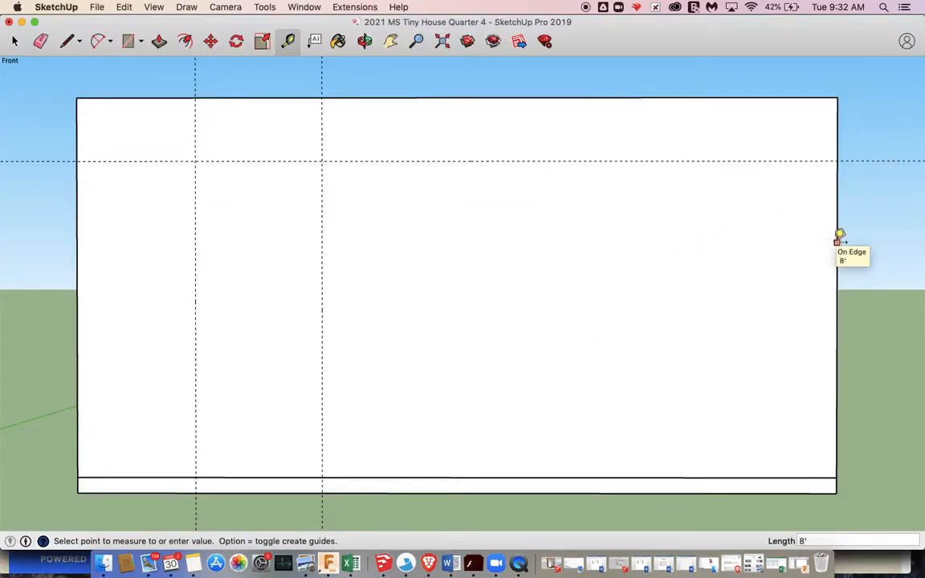
text(3)
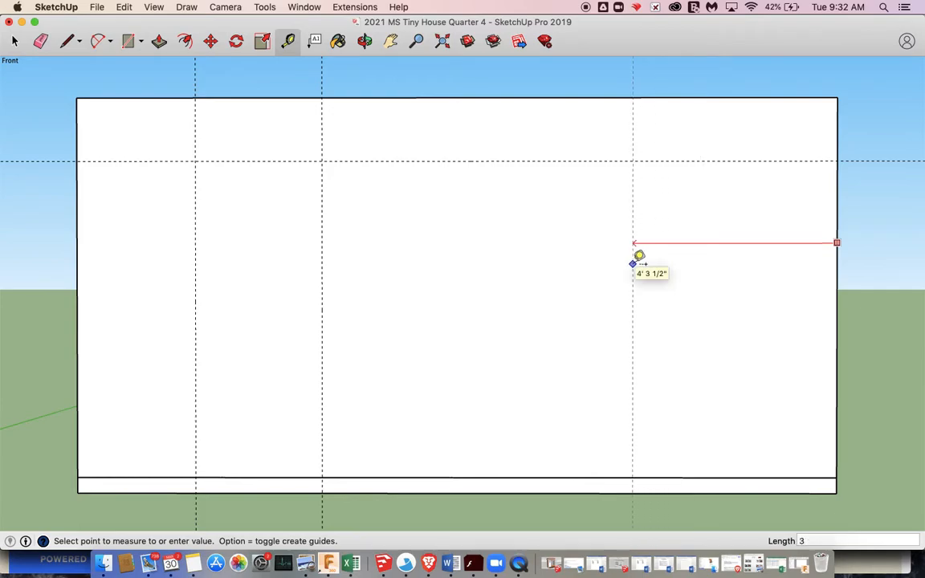
key(Return)
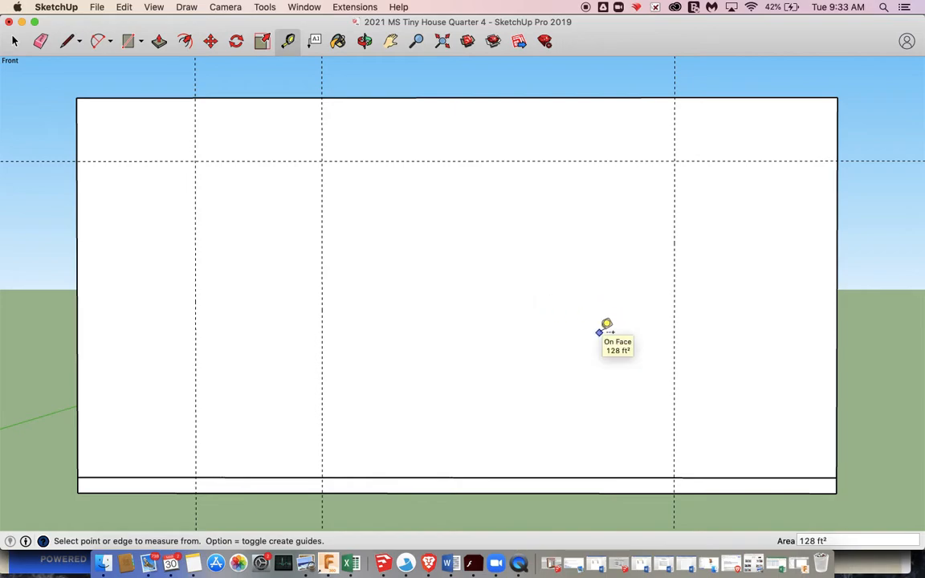
Step: Draw a 4' by 4' window outline with the Line tool, down and leftward from the intersection of the 80" and 3' 5" guides
key(l)
click(673, 161)
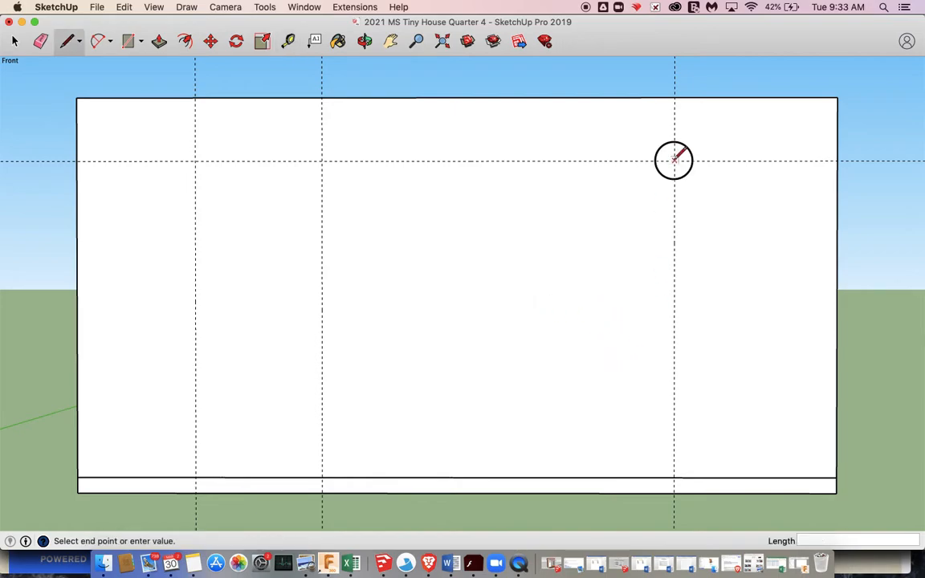
text(4)
key(Return)
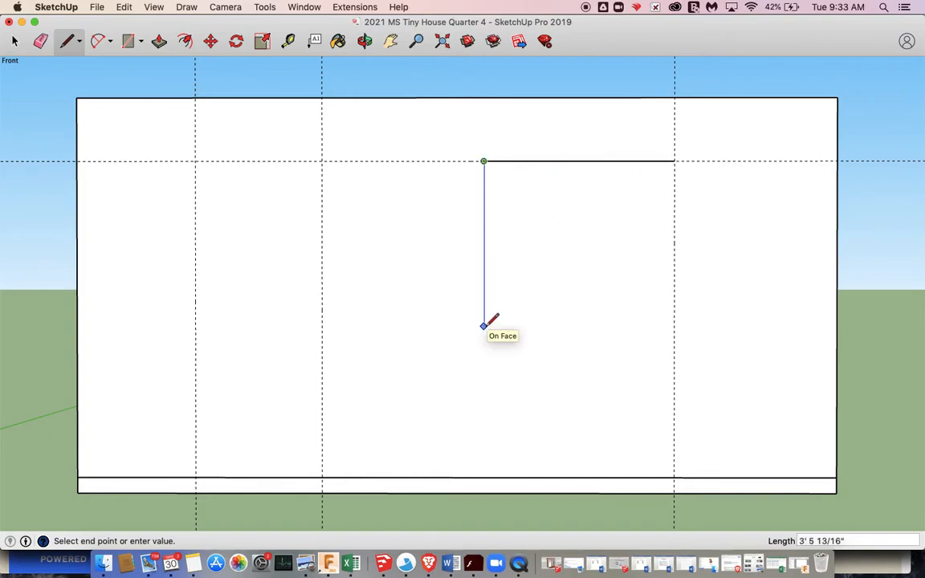
text(4)
key(Return)
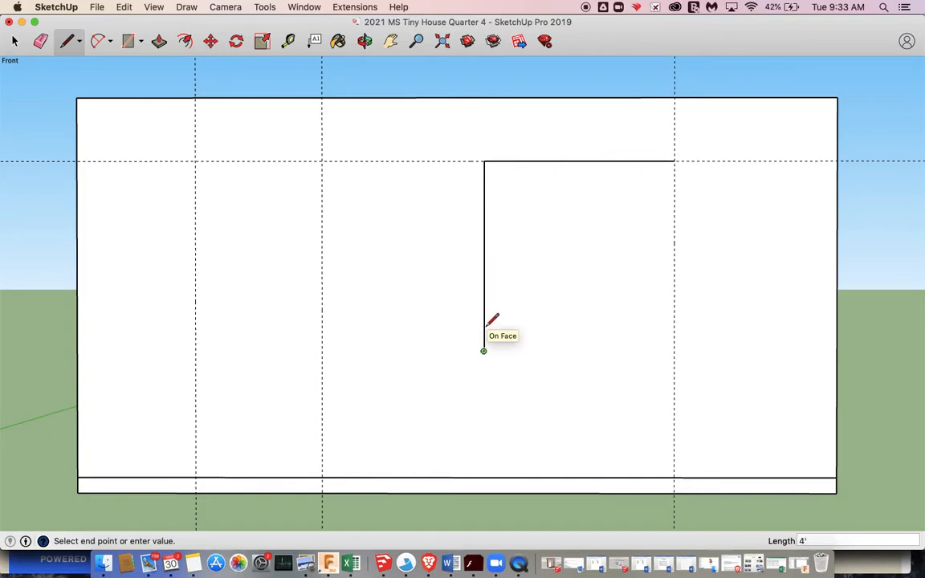
click(674, 350)
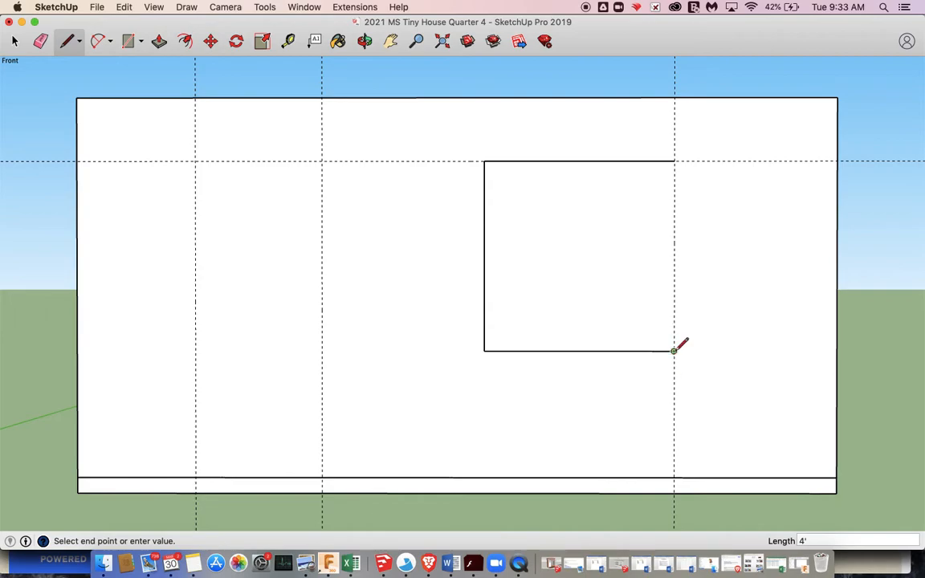
click(674, 160)
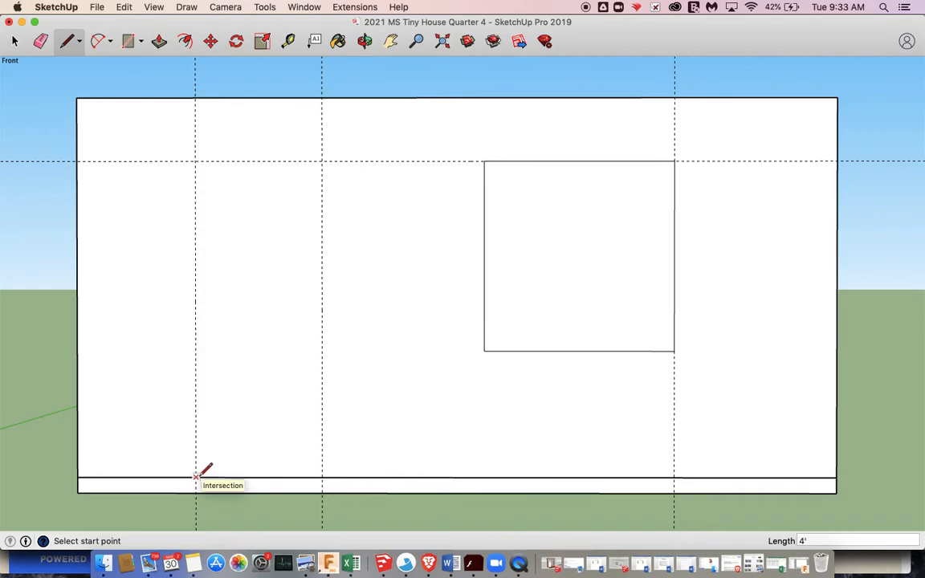
Step: Draw the 2' 8" by 6' 8" door rectangle between the two left vertical guides, from the floor line up to the horizontal guide
key(r)
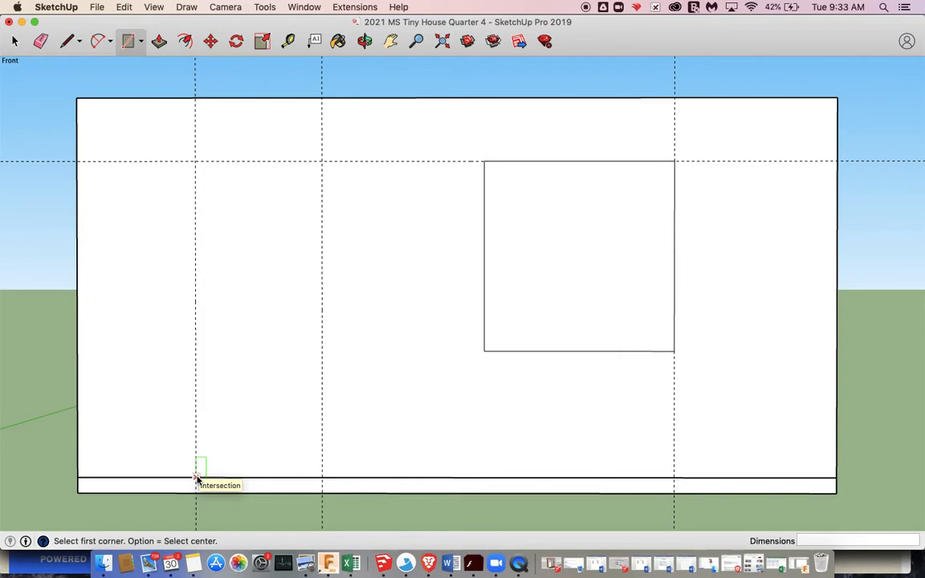
click(195, 477)
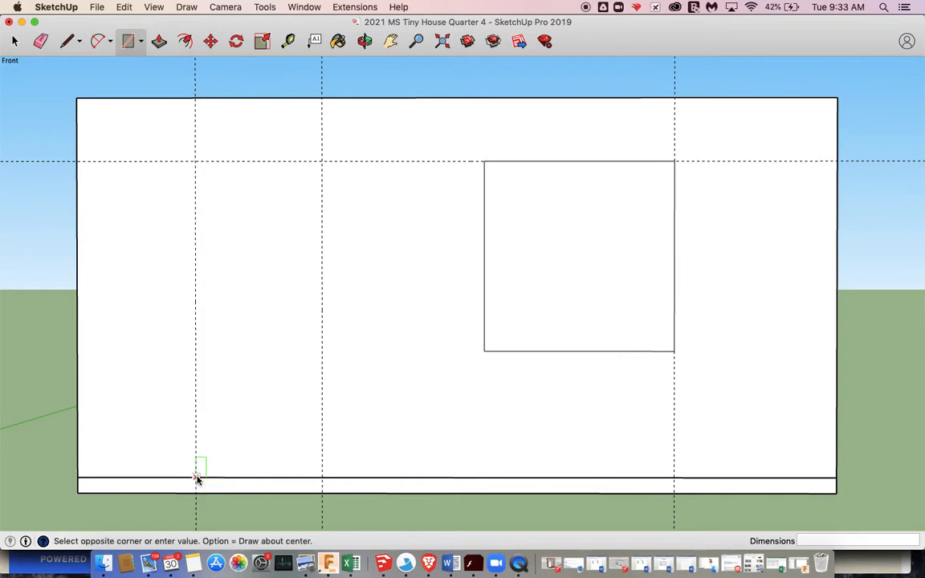
click(322, 161)
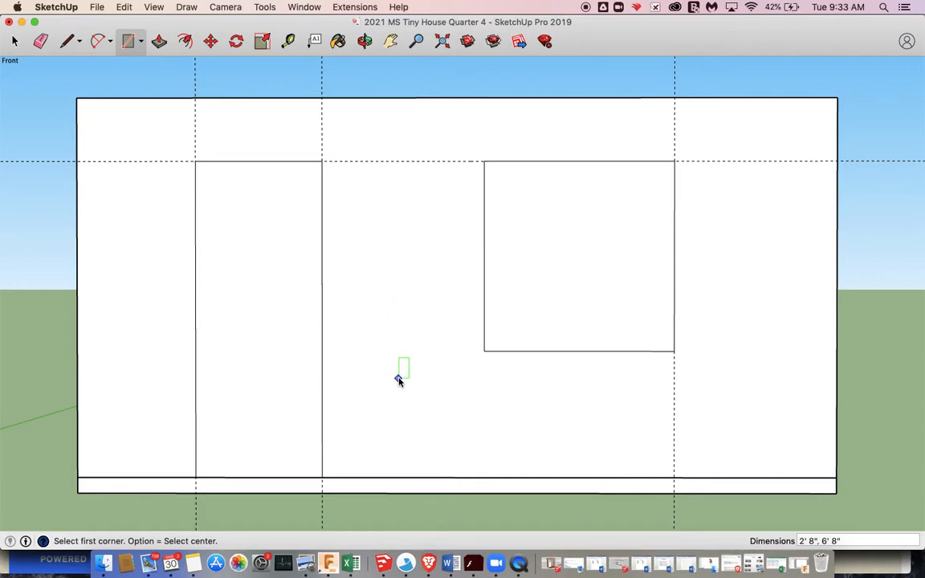
Step: Push the door and window faces 4" inward with Push/Pull to cut both openings through the front wall
key(o)
drag(519, 201, 505, 272)
key(p)
key(space)
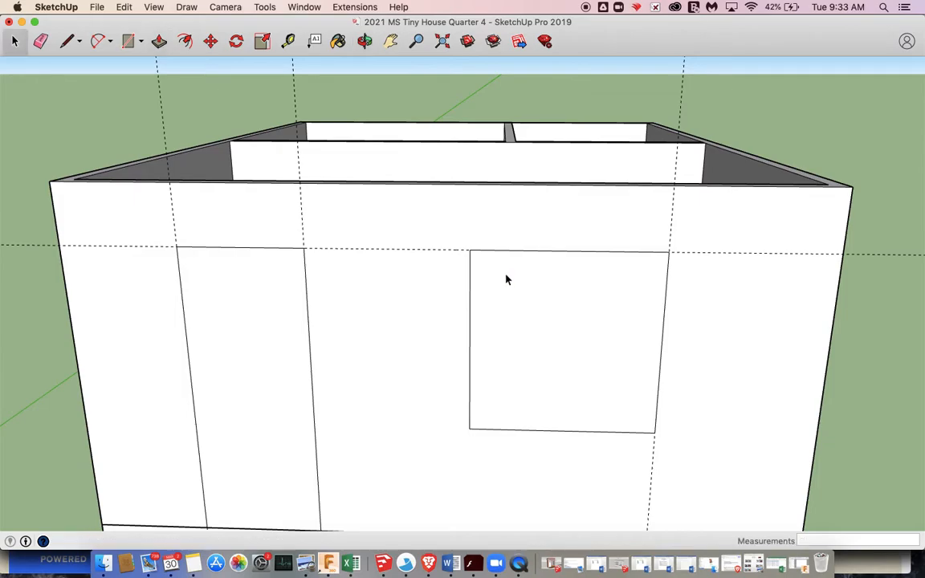
click(247, 370)
click(540, 343)
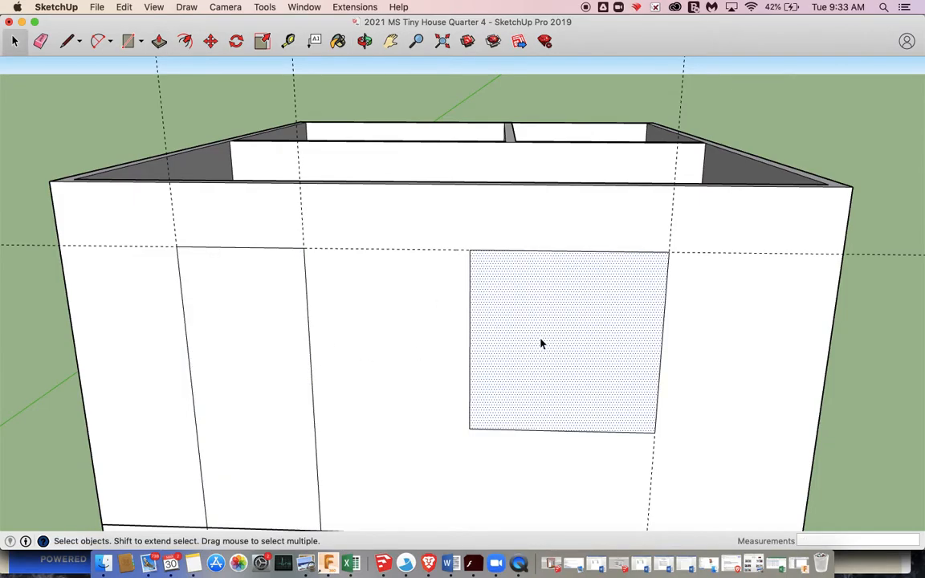
click(212, 353)
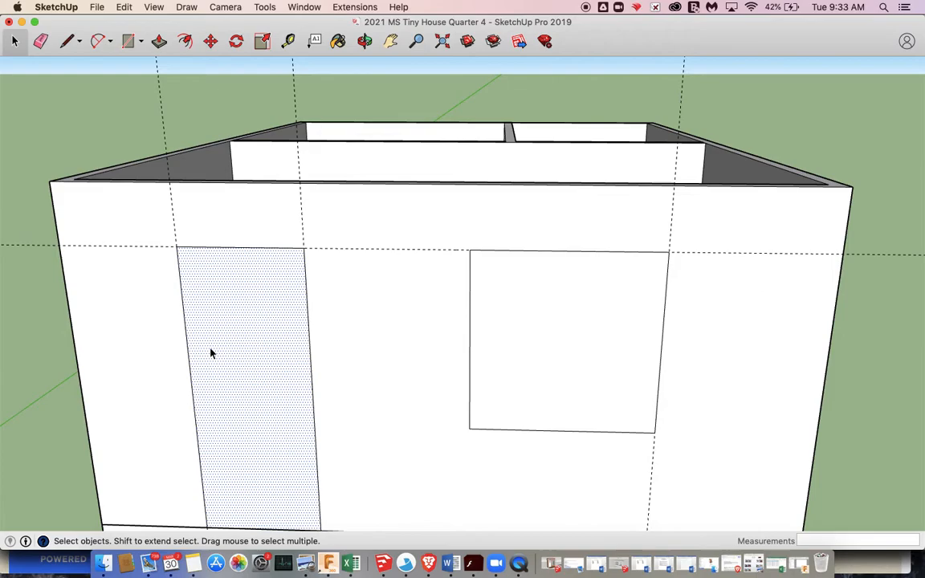
click(361, 325)
click(289, 360)
key(p)
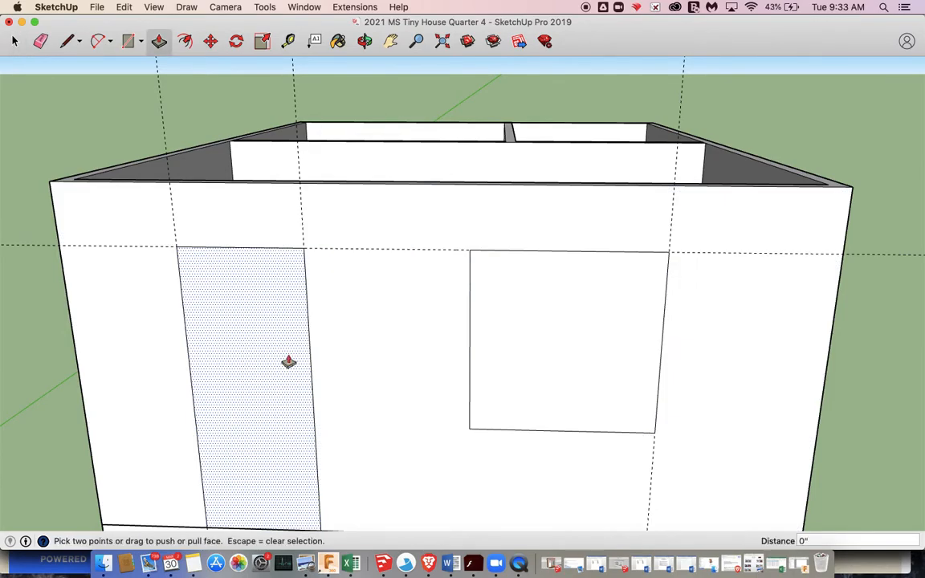
click(264, 416)
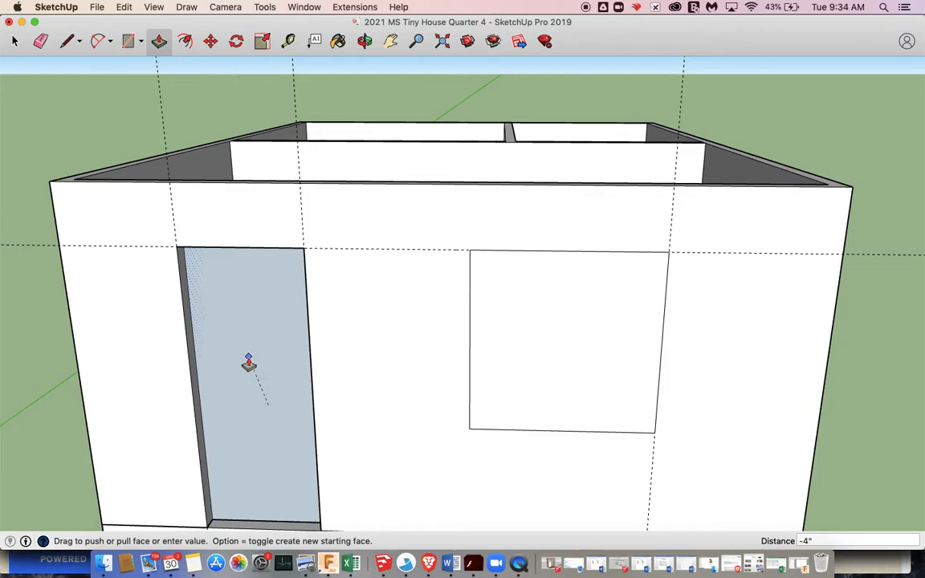
click(248, 363)
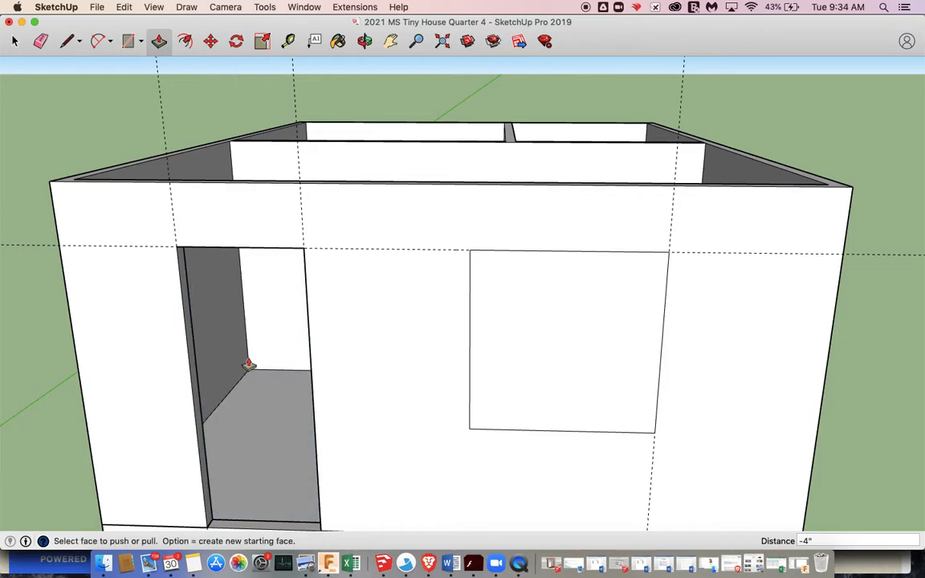
click(559, 411)
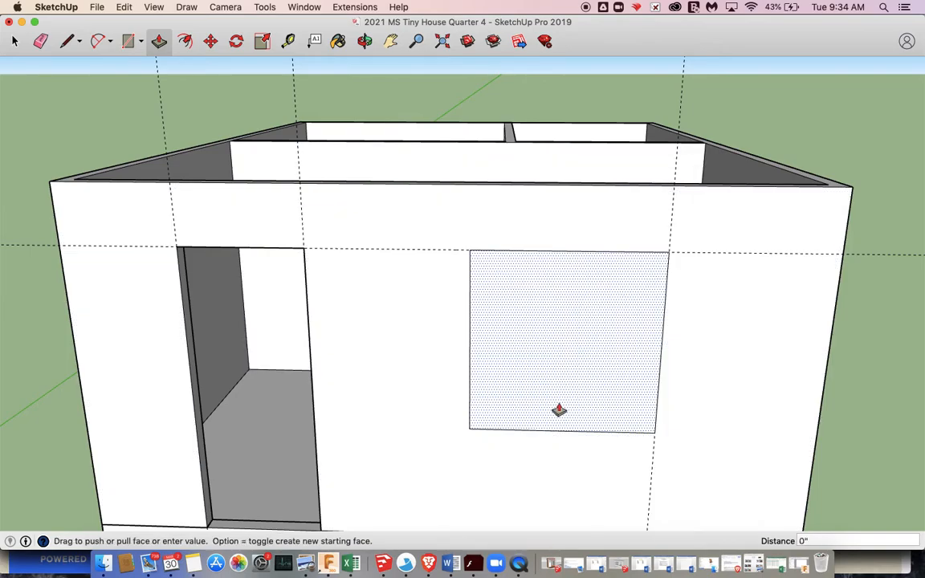
click(560, 352)
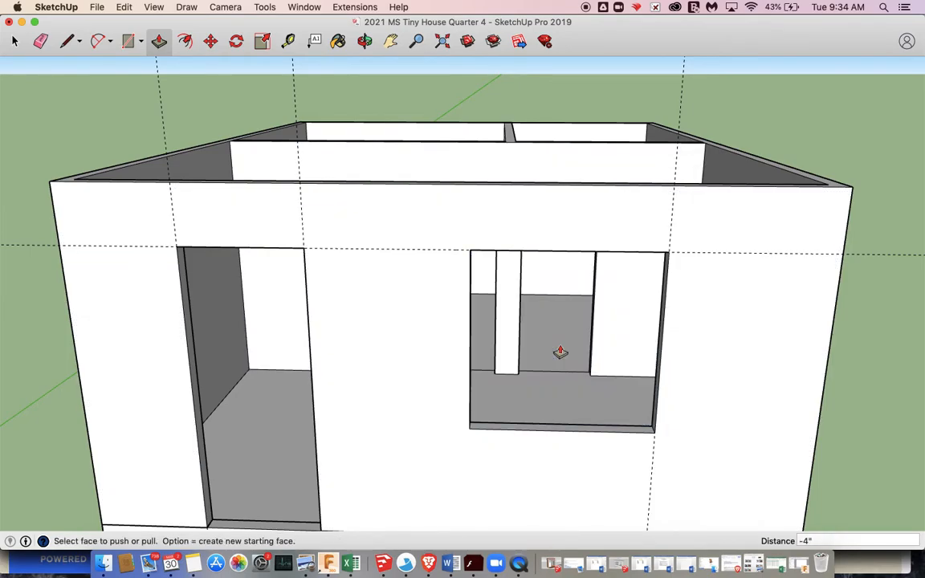
Step: Delete all guides from the model
key(space)
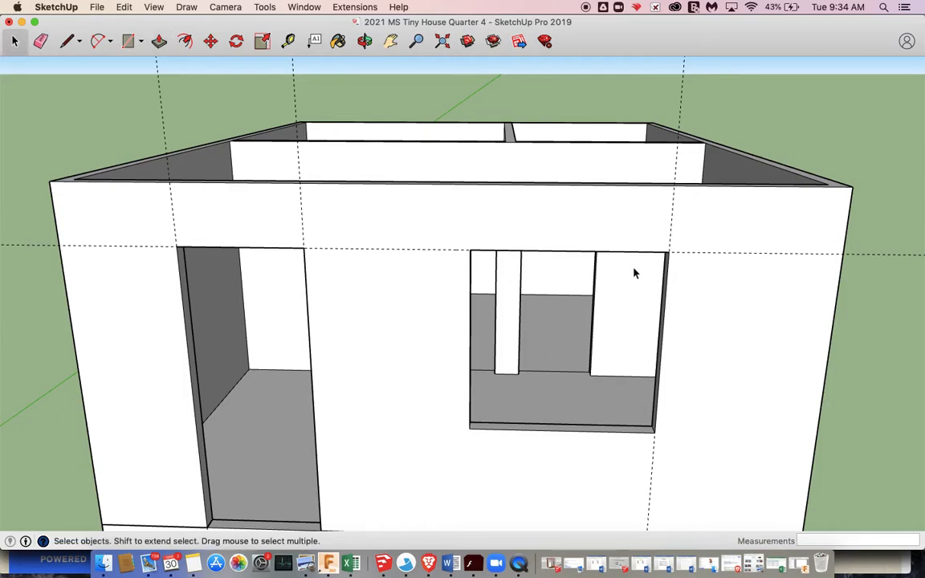
click(124, 8)
click(151, 117)
Step: Place a horizontal guide 80" above the floor line on the house's right side wall
key(o)
drag(701, 113, 753, 145)
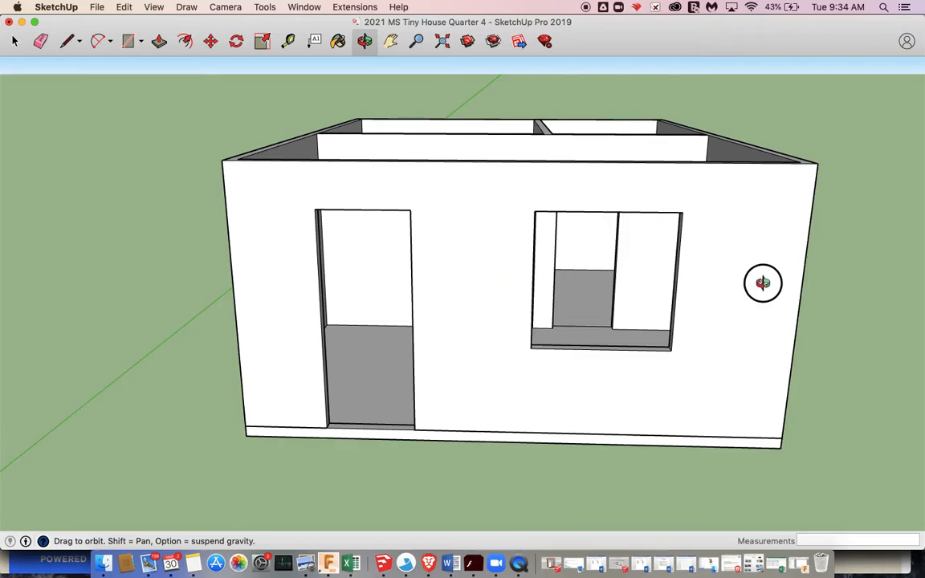
drag(762, 283, 510, 269)
drag(575, 276, 443, 268)
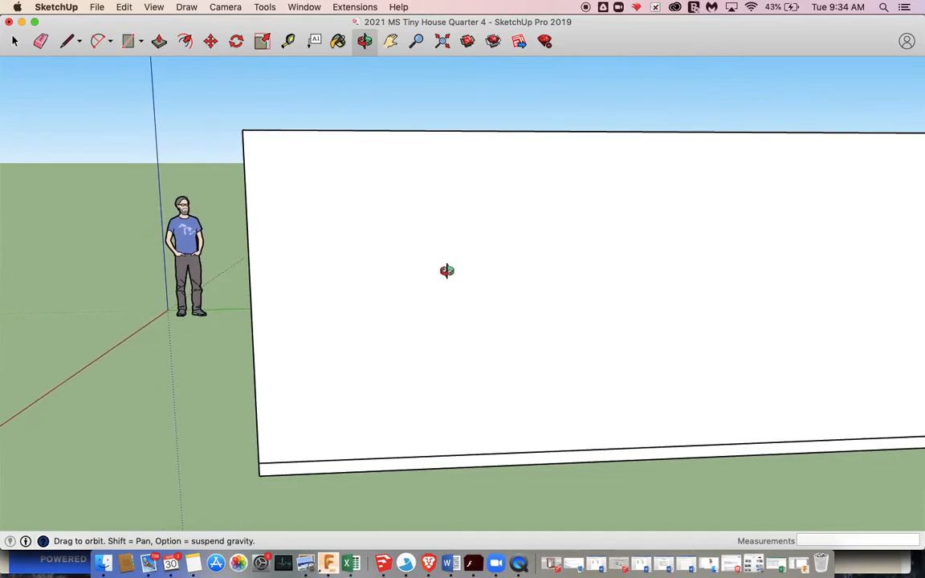
scroll(208, 263, down, 2)
drag(578, 317, 557, 297)
scroll(897, 224, up, 2)
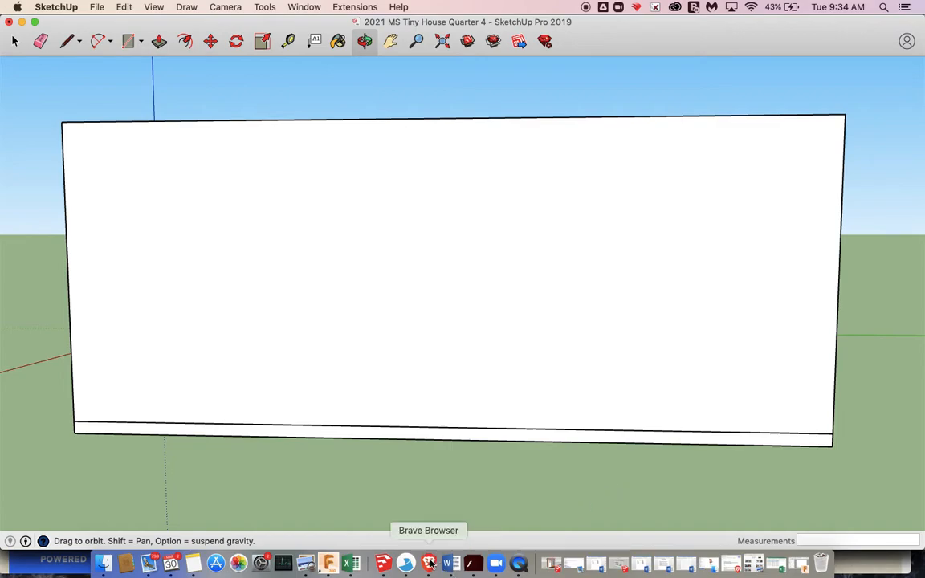
key(t)
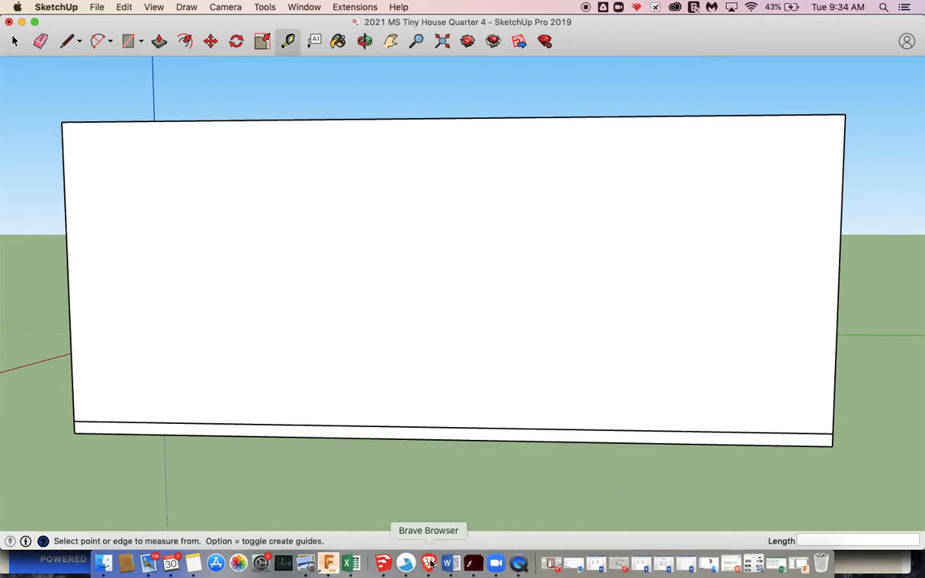
click(483, 427)
text(80")
key(Return)
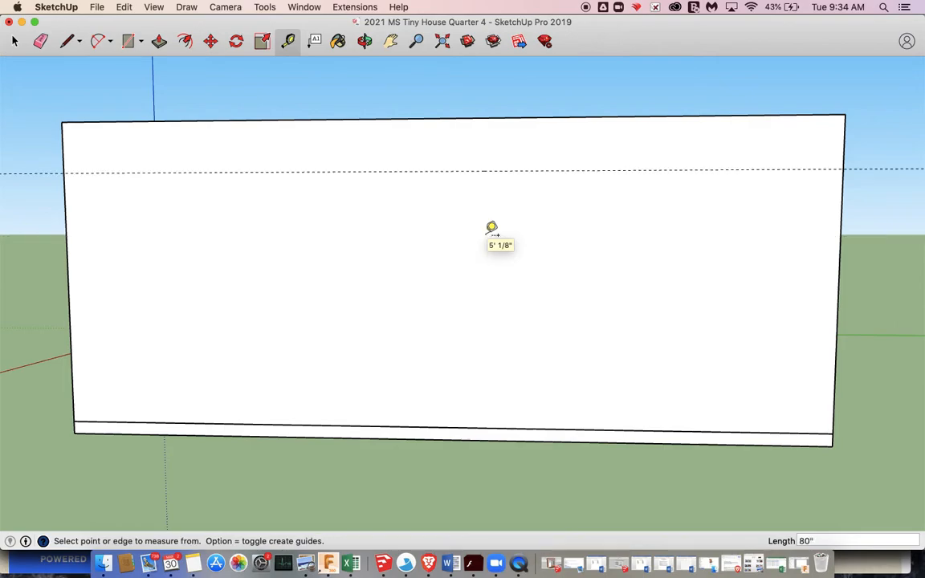
Step: Examine the window size and offsets in the Right Side plan of the Brave document, and return to SketchUp
click(427, 563)
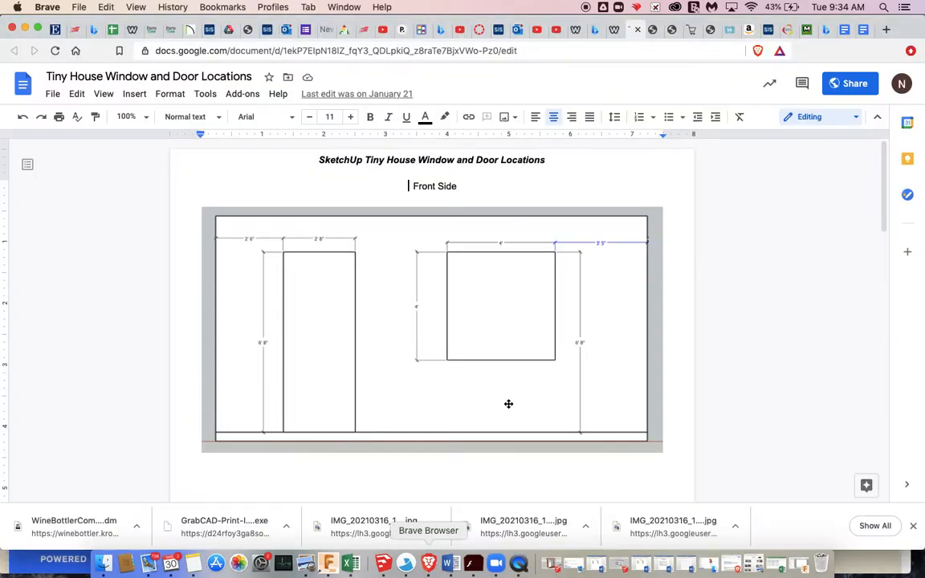
scroll(522, 333, down, 10)
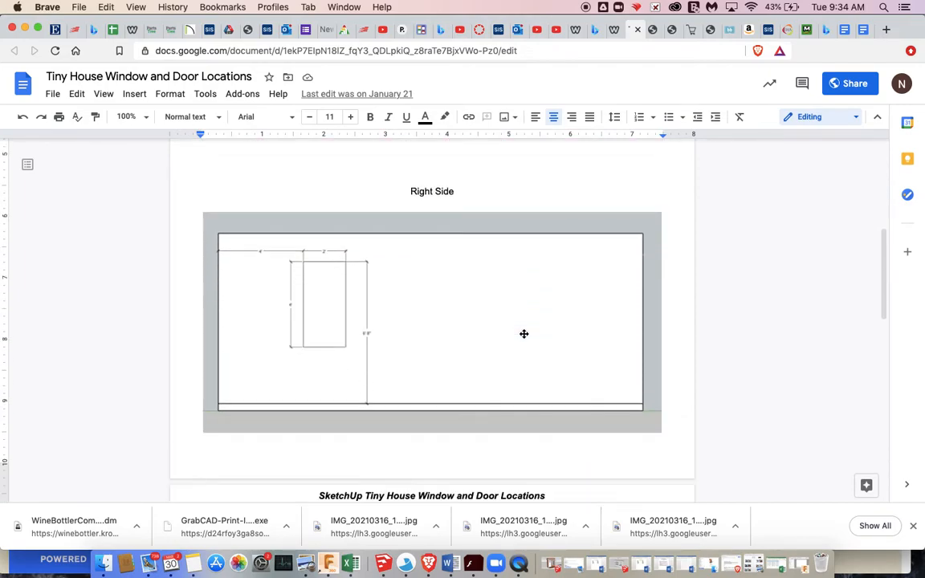
scroll(524, 334, down, 1)
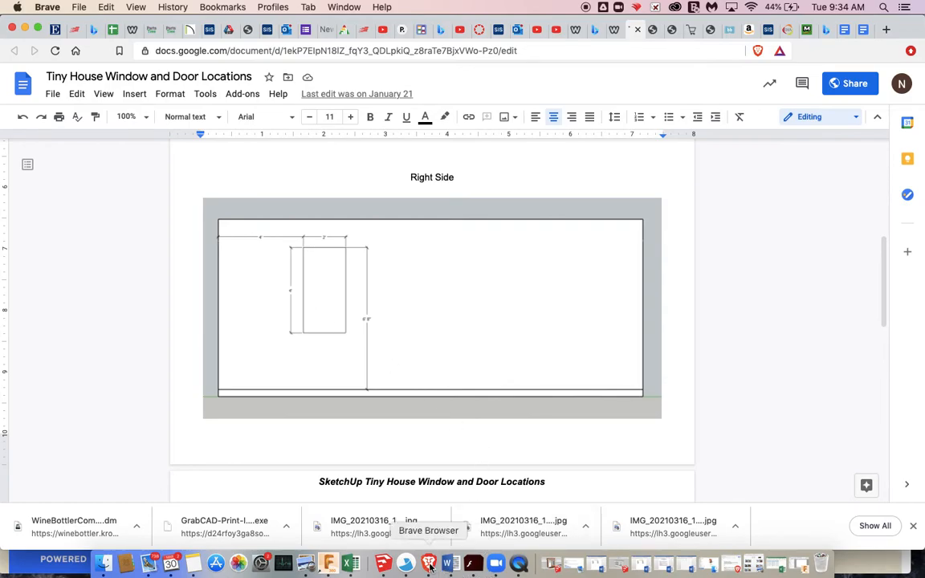
click(383, 564)
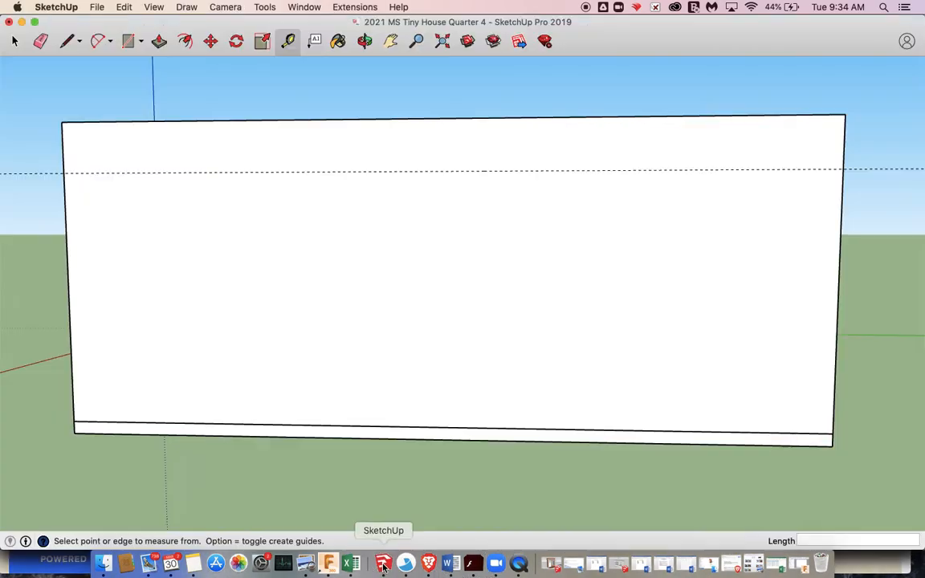
Step: Place a vertical guide 4' in from the left edge of the house's right side wall
click(68, 284)
text(4)
key(Return)
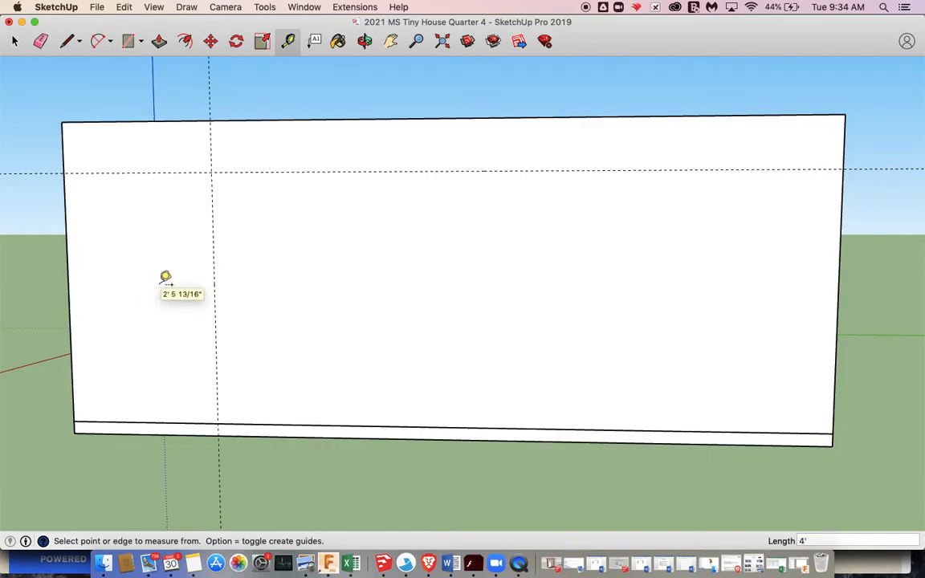
Step: Draw a window rectangle 4' high and 2' wide, down and rightward from the intersection of the two guides
key(r)
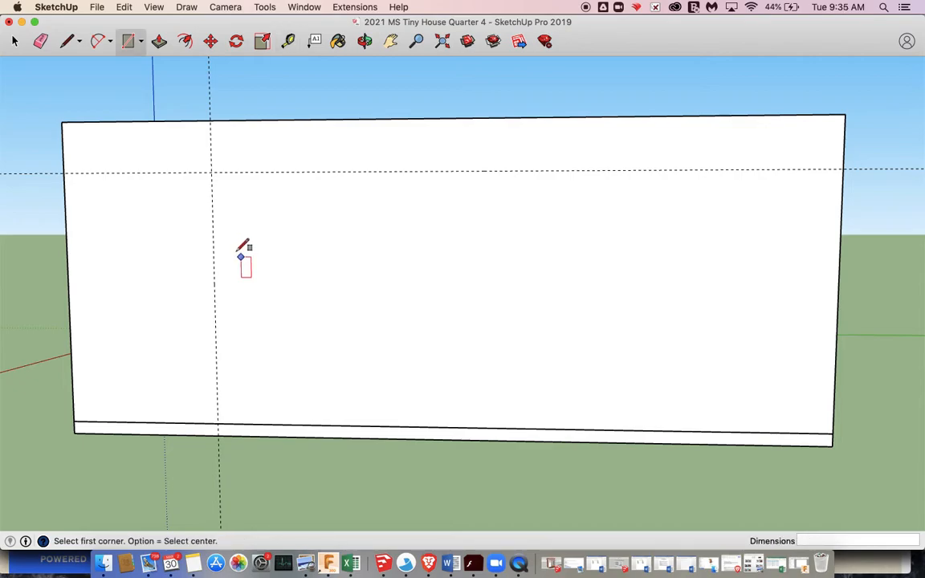
click(214, 171)
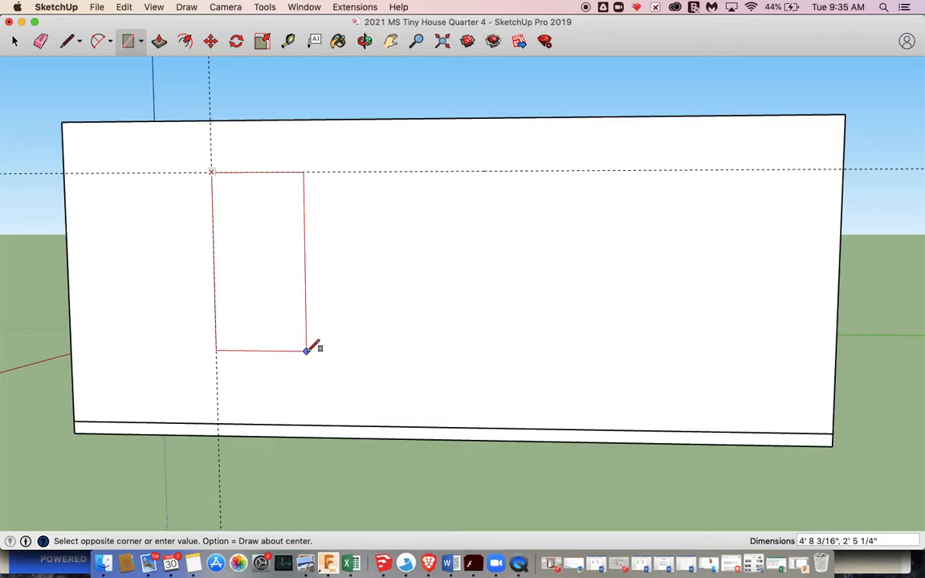
text(4',2)
key(Return)
Step: Try a second rectangle with dimensions 2',4' starting on the horizontal guide, and undo it
click(352, 171)
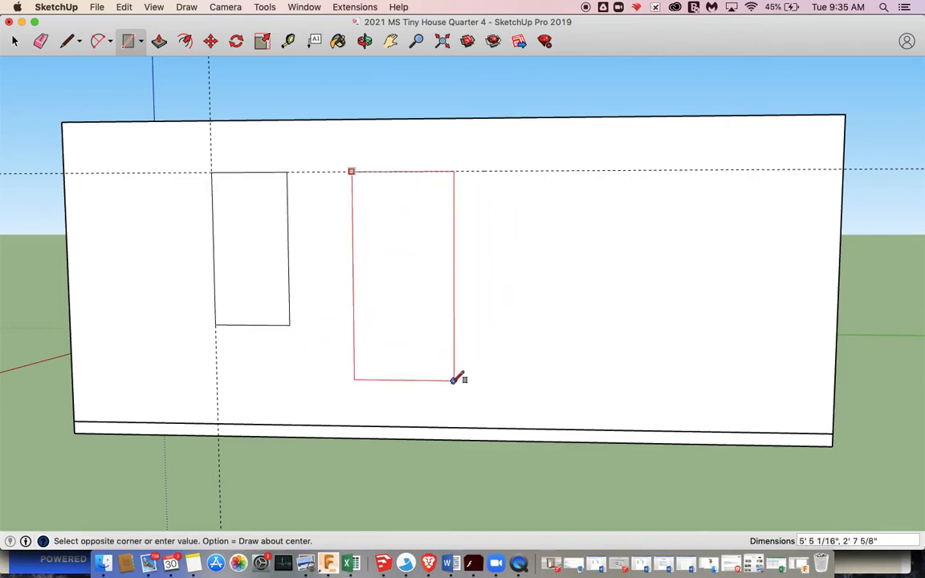
text(2)
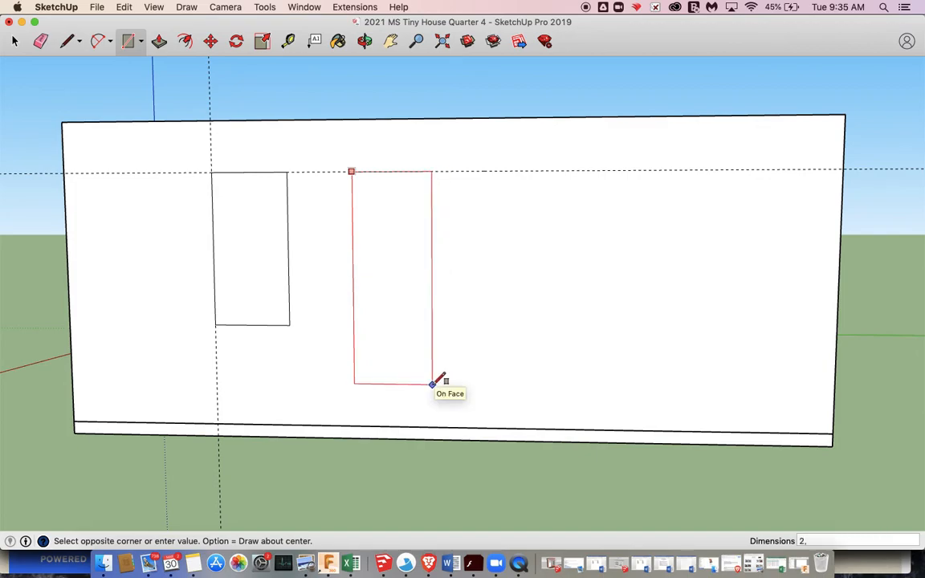
text(',4)
key(Return)
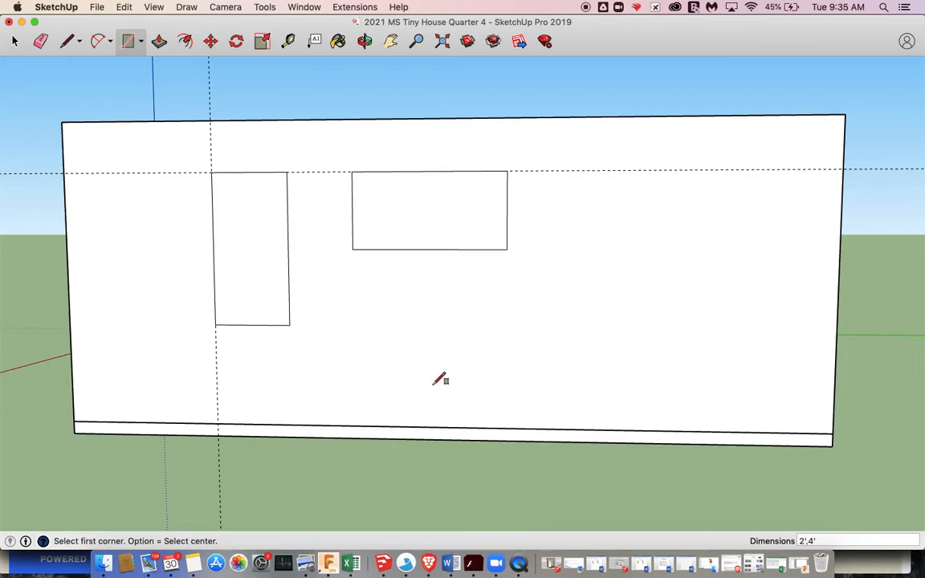
key(super+z)
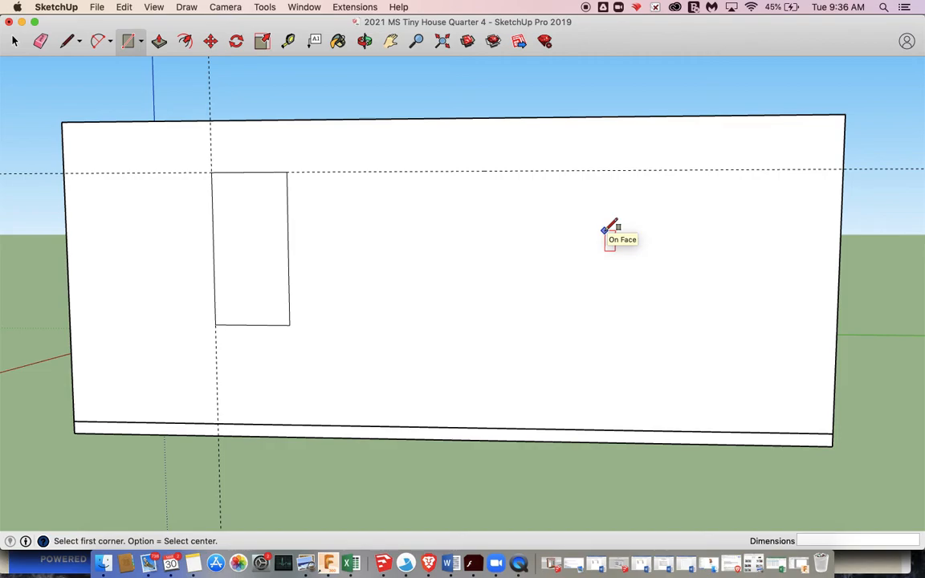
Step: Try to push the window face inward freehand with Push/Pull and inspect the recess
key(p)
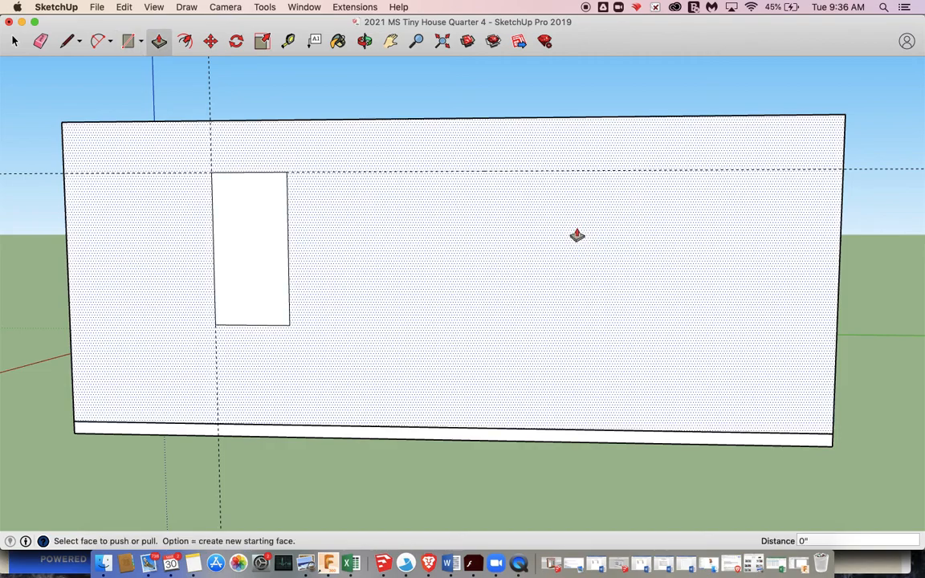
click(269, 290)
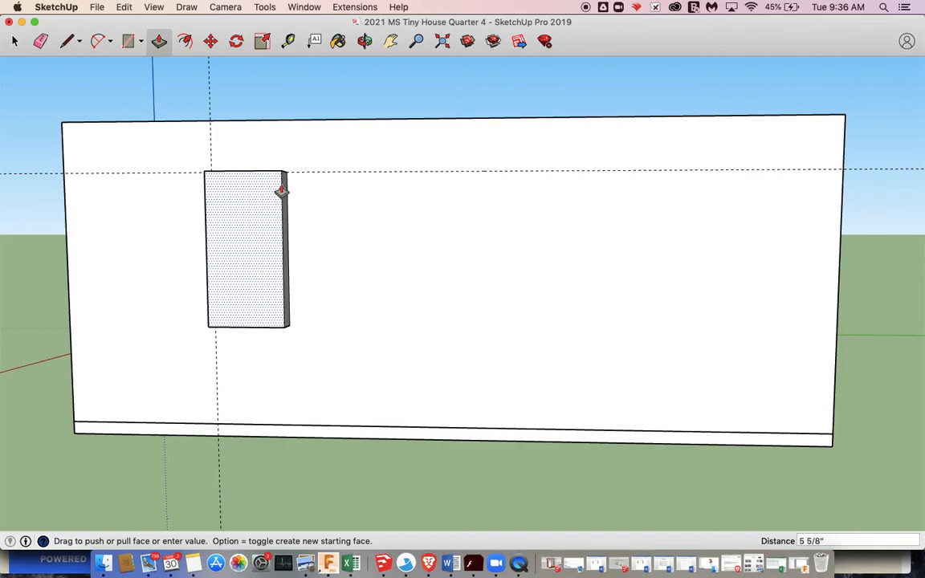
click(248, 258)
key(o)
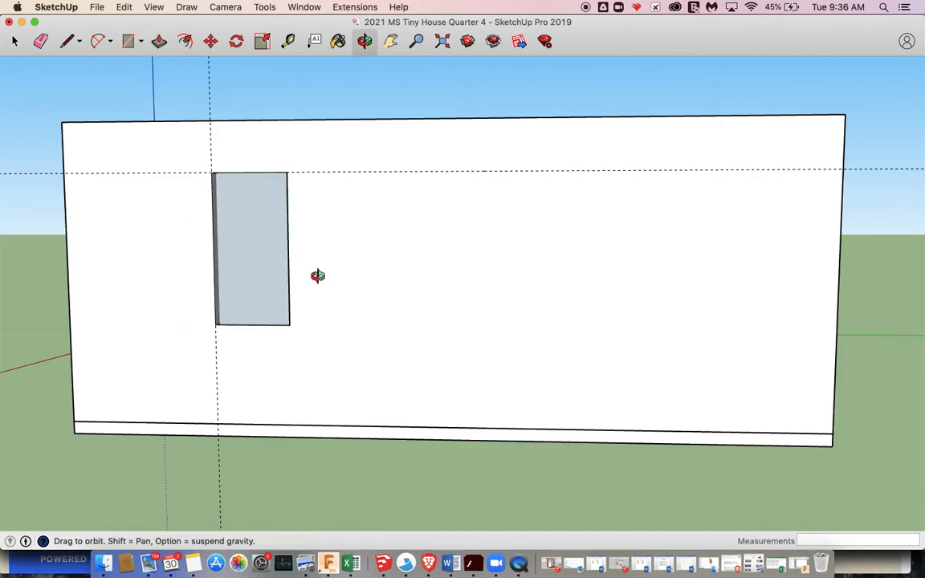
drag(320, 263, 488, 320)
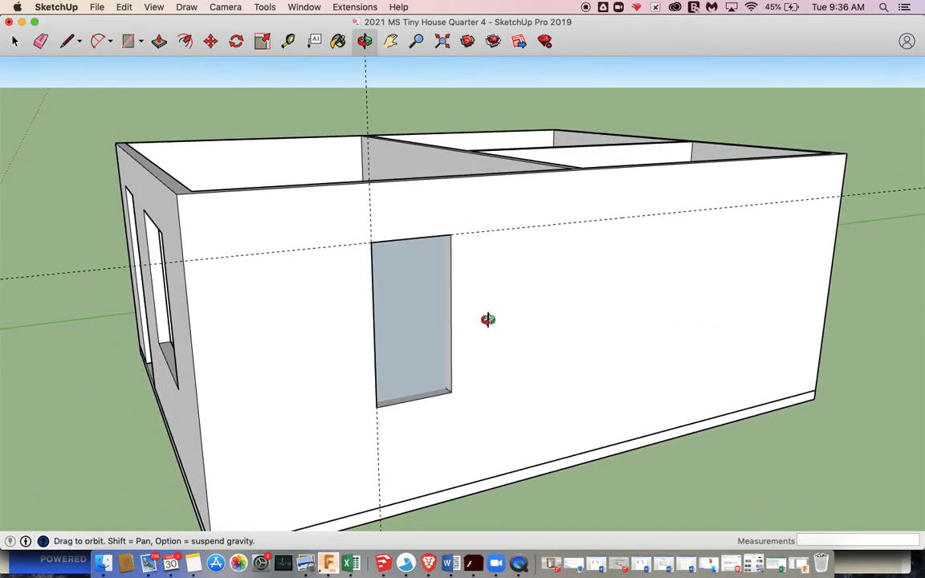
key(space)
Step: Push the window face 4" inward with Push/Pull to cut the opening through the right side wall
middle_drag(514, 346, 556, 372)
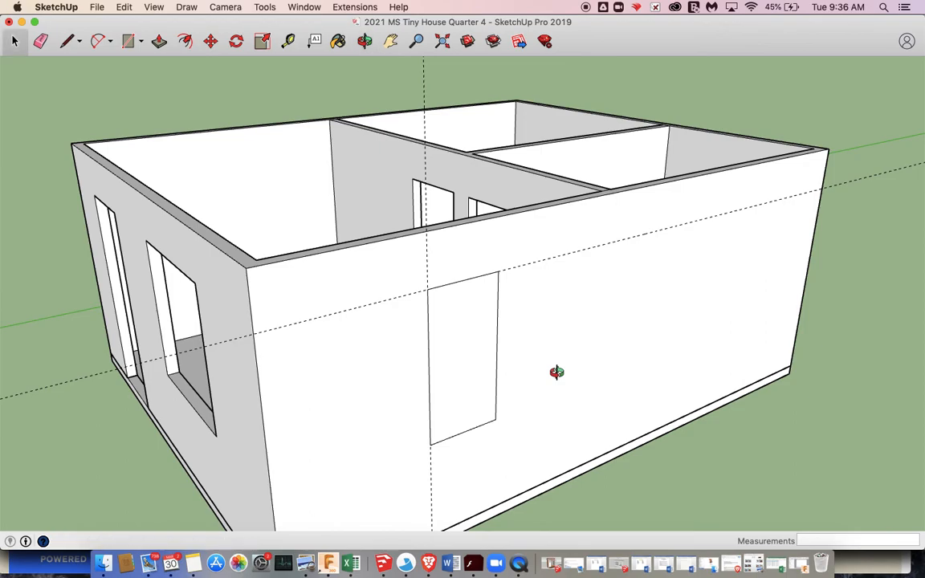
key(p)
click(472, 392)
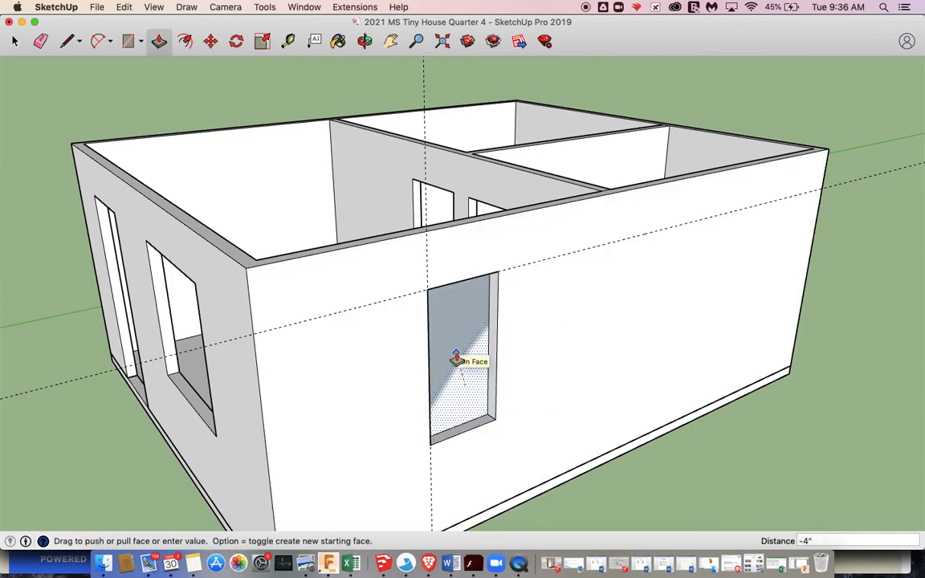
click(455, 359)
key(space)
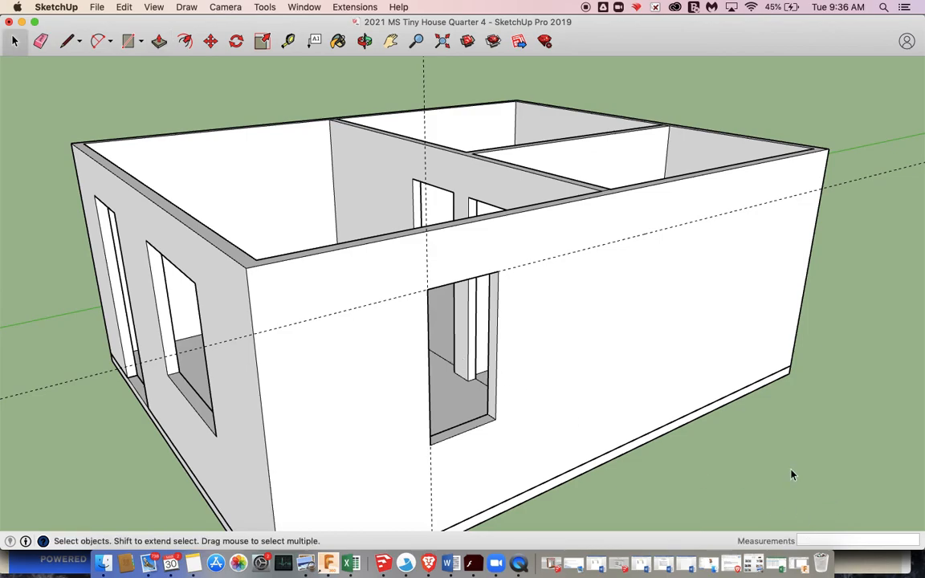
Step: Turn to the house's uncut left side wall, and switch to the Brave document to examine the Left Side plan
key(o)
drag(793, 466, 537, 325)
drag(671, 344, 325, 310)
scroll(380, 316, down, 4)
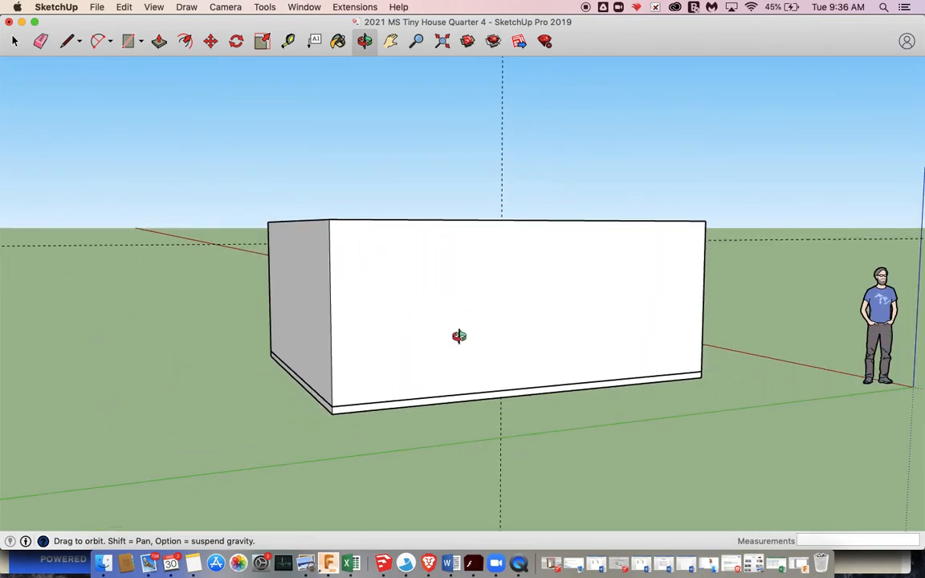
key(space)
click(430, 564)
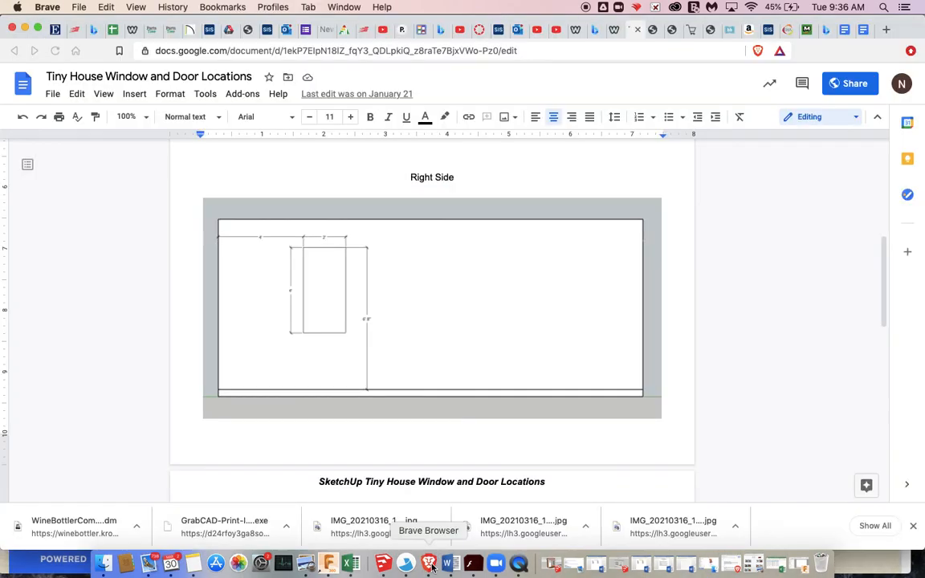
scroll(527, 341, down, 5)
scroll(527, 340, down, 5)
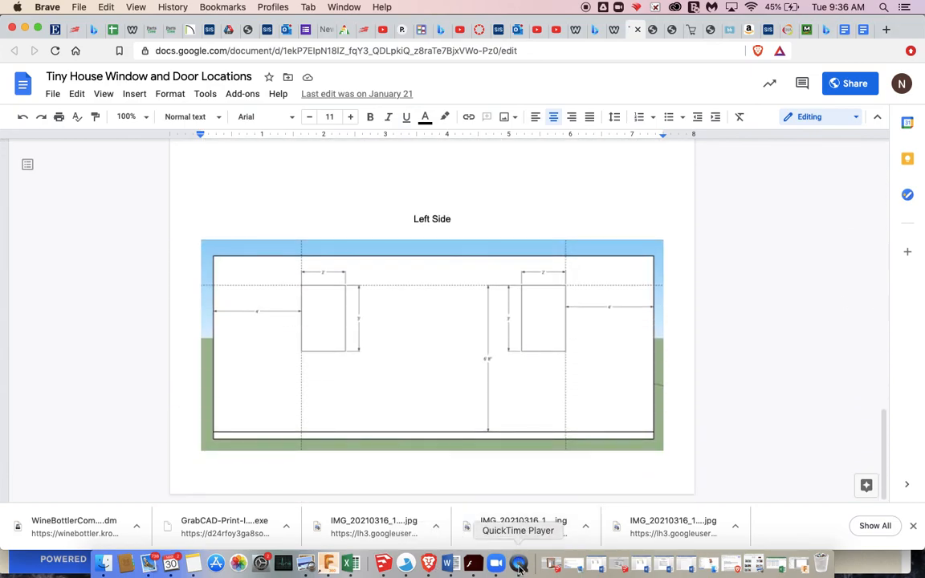
click(519, 565)
right_click(520, 565)
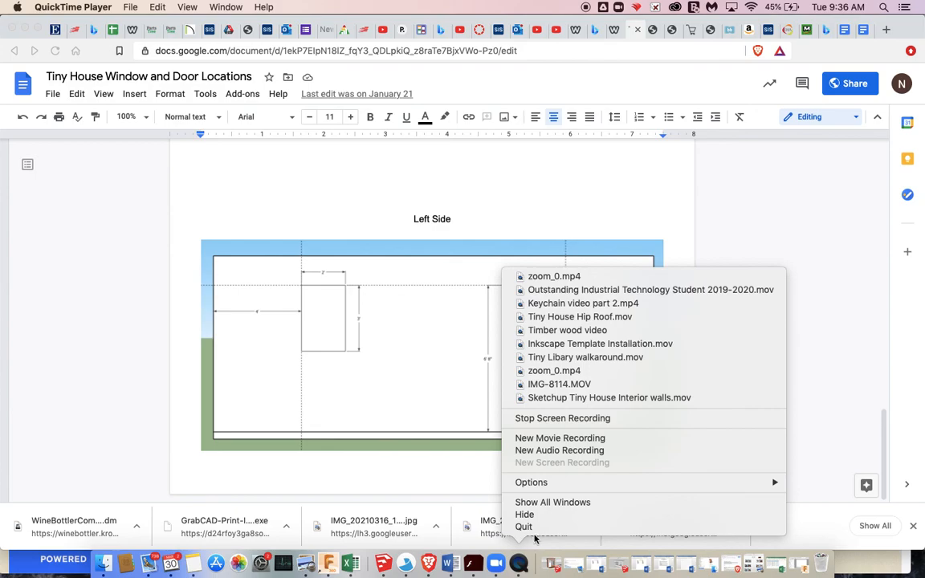